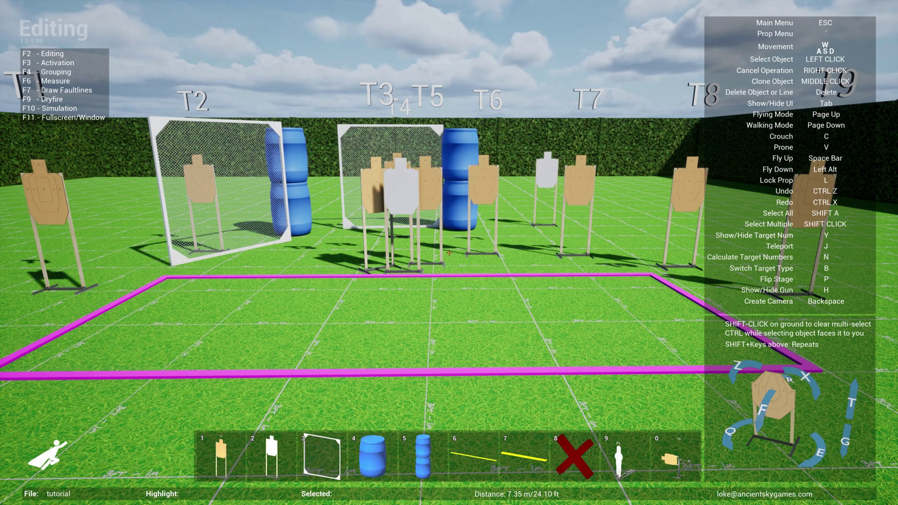
Try moving the T5 full target behind the front no-shoot on its own, and cancel the move
key("a")
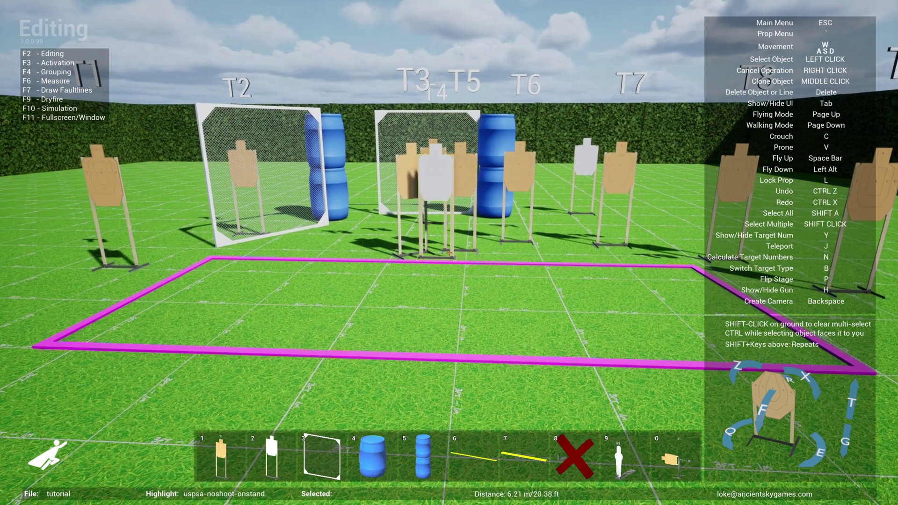
key("w")
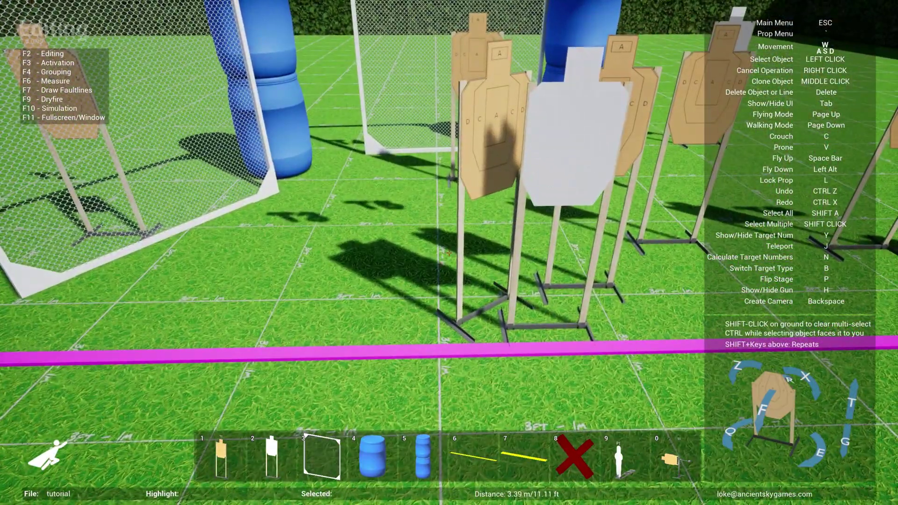
key("s")
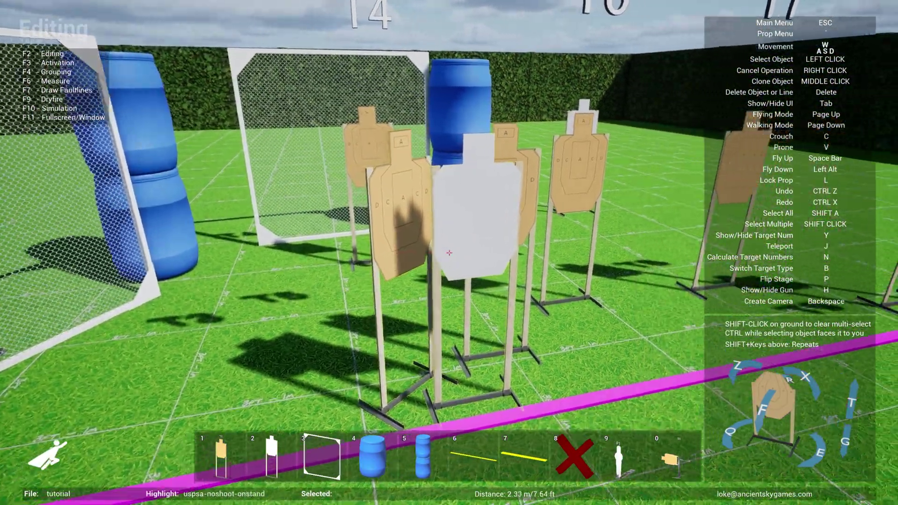
key("w")
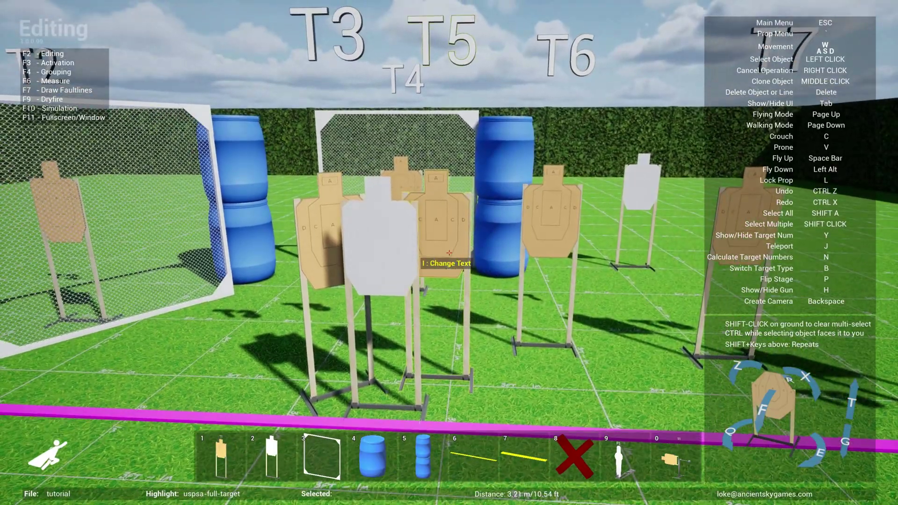
left_click(449, 252)
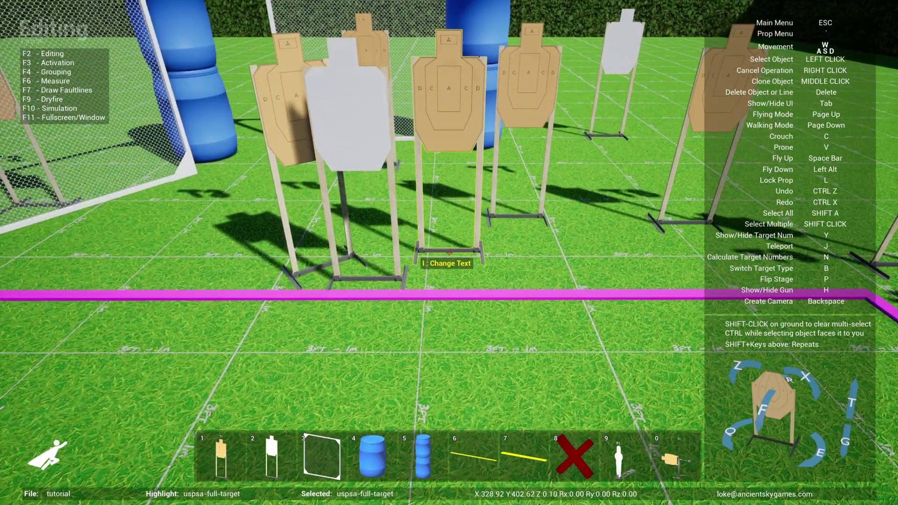
right_click(449, 252)
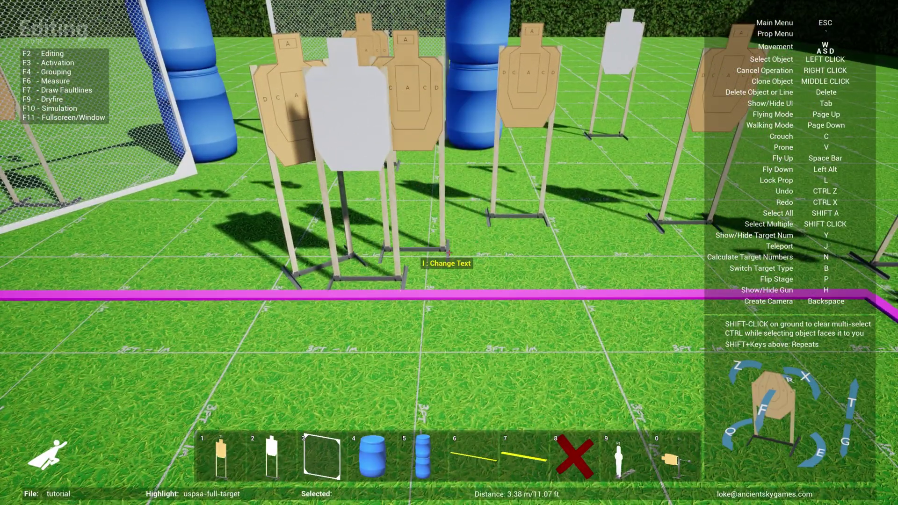
key("s")
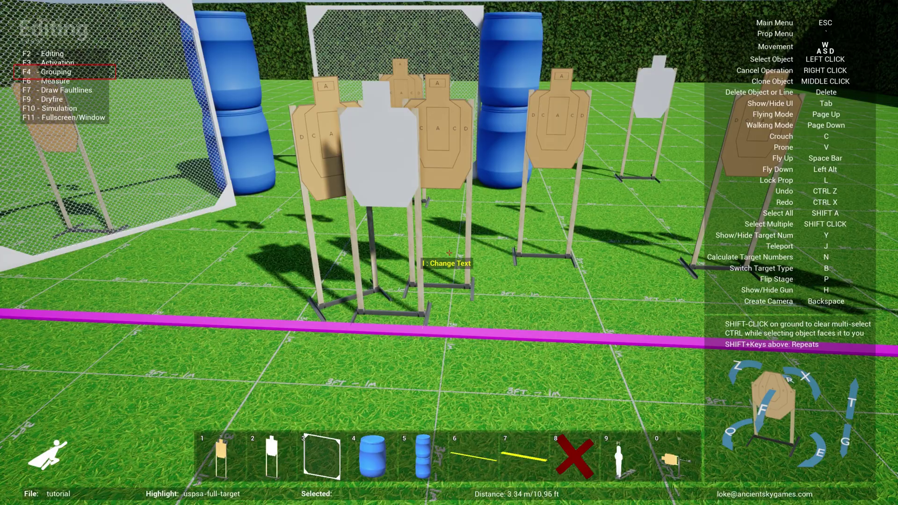
In Grouping mode, pick the front no-shoot as the parent and link the T3 full target as its child
key("F4")
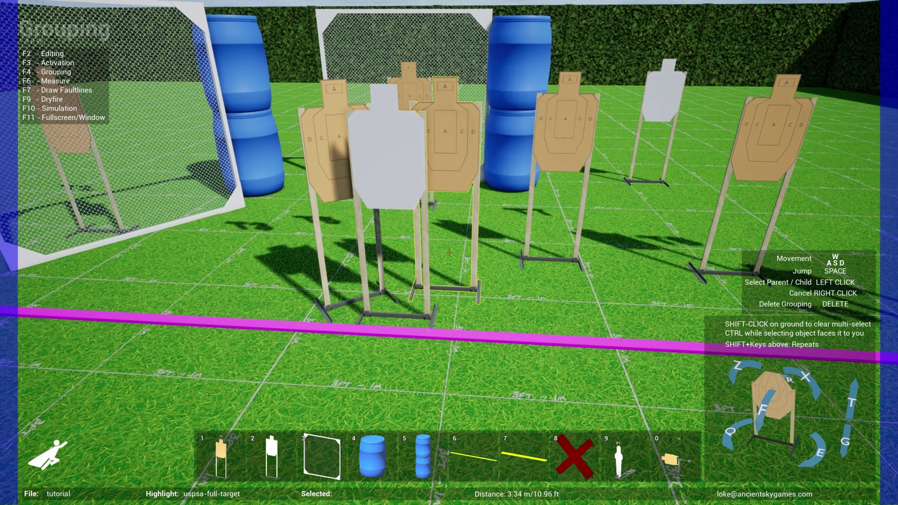
key("d")
key("s")
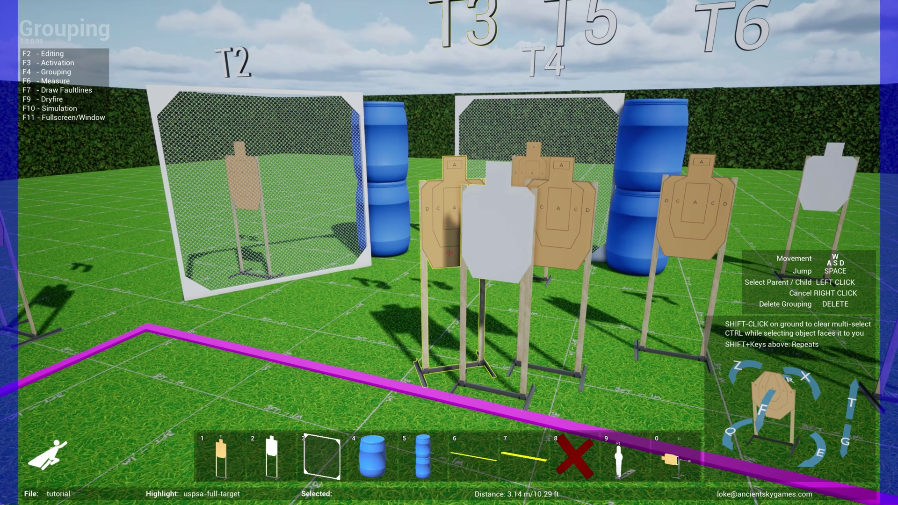
mouse_move(449, 253)
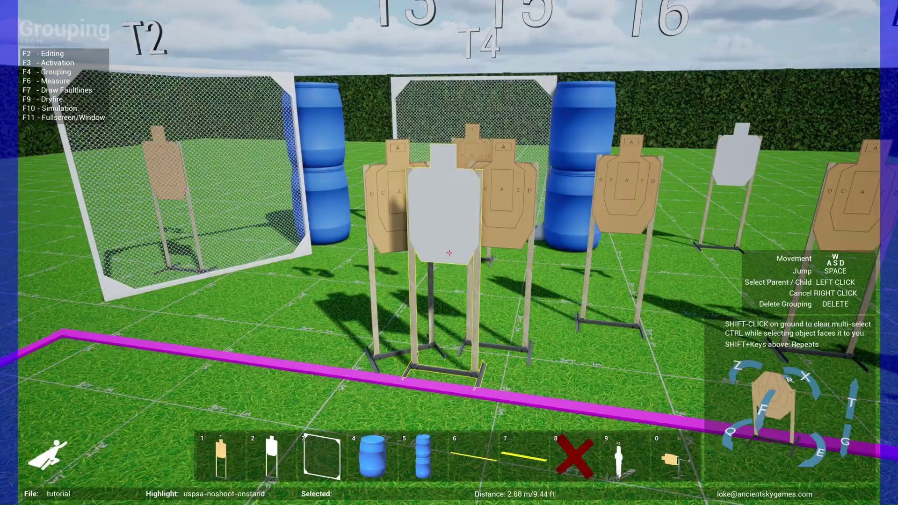
left_click(449, 253)
key("w")
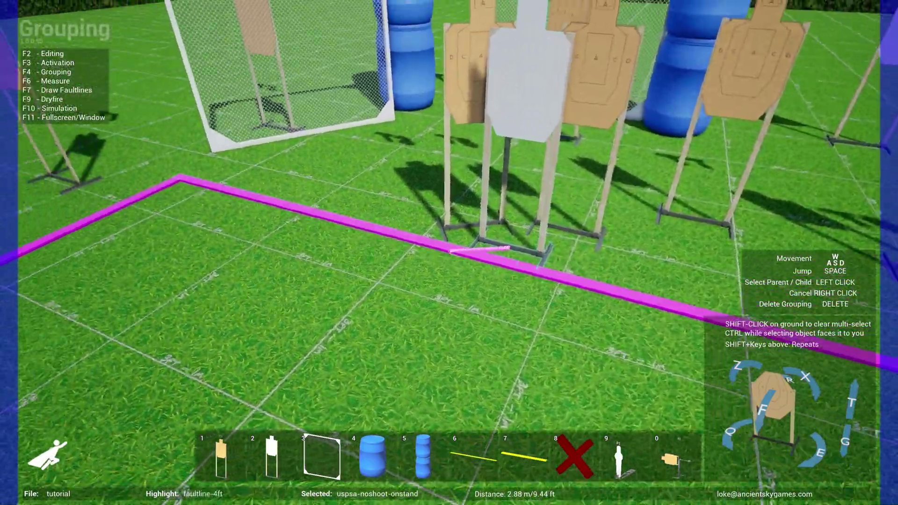
key("s")
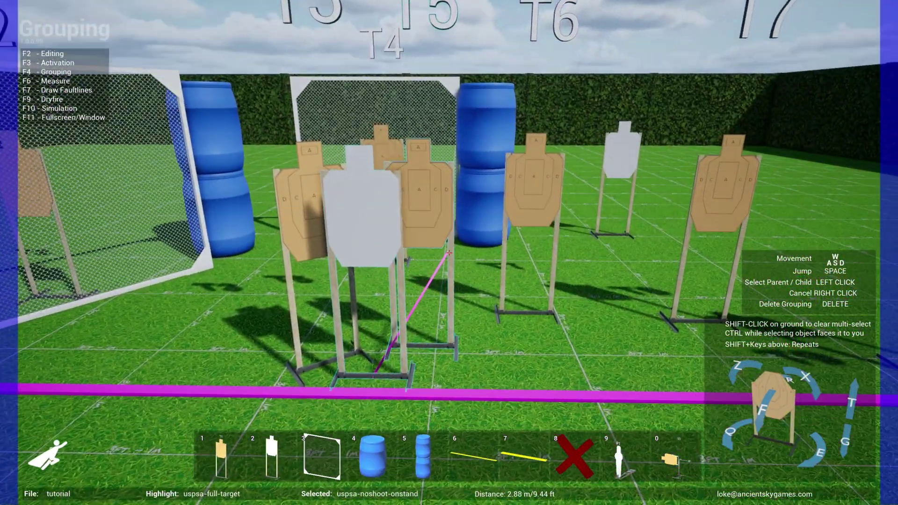
key("s")
key("w")
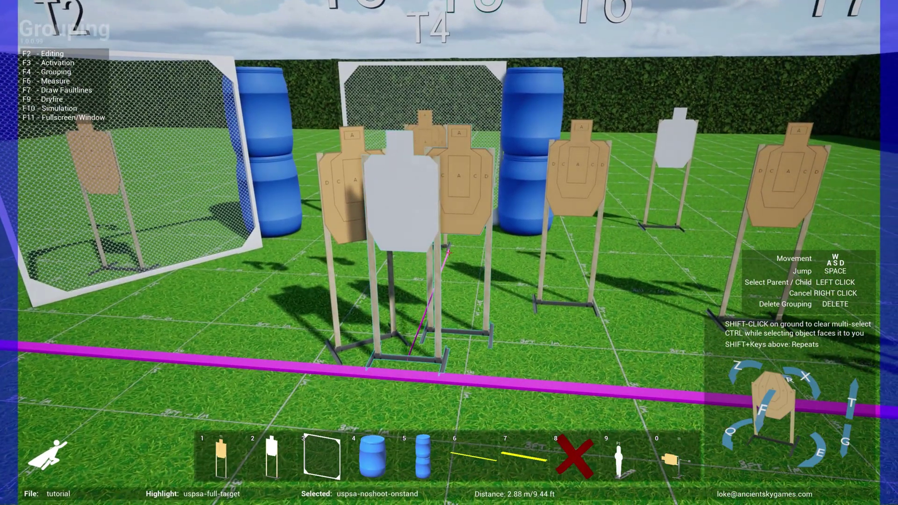
key("d")
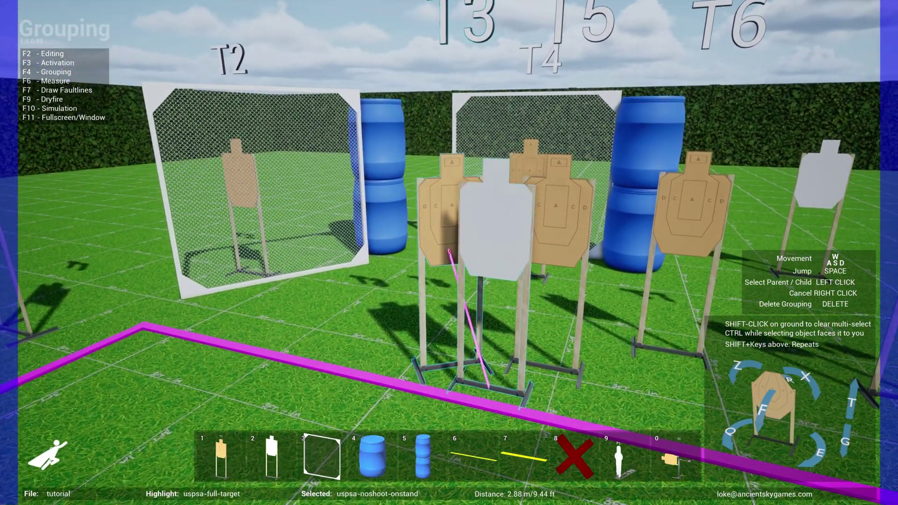
key("w")
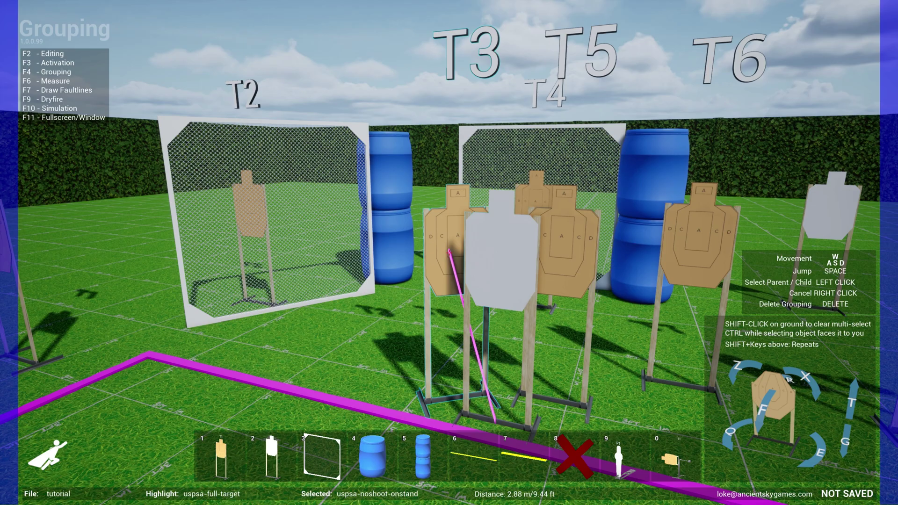
Link the T5 full target to the same no-shoot parent and end the grouping selection
key("a")
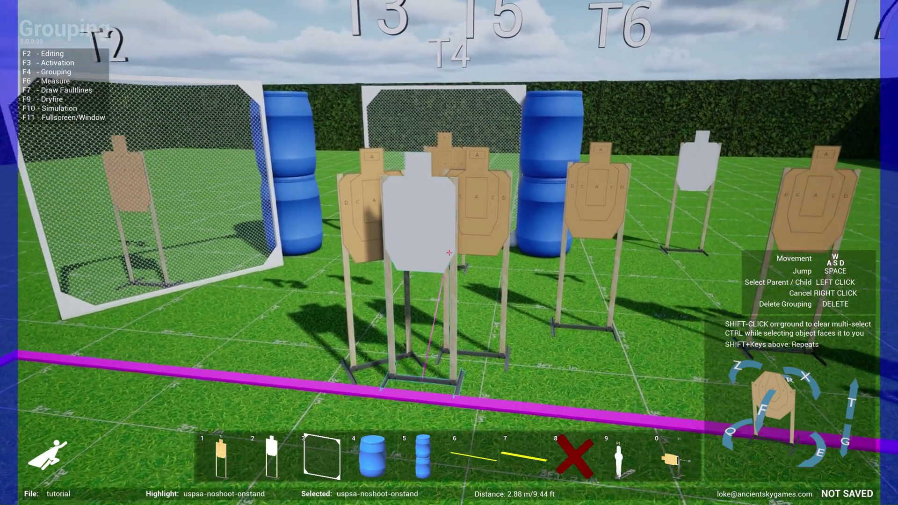
key("w")
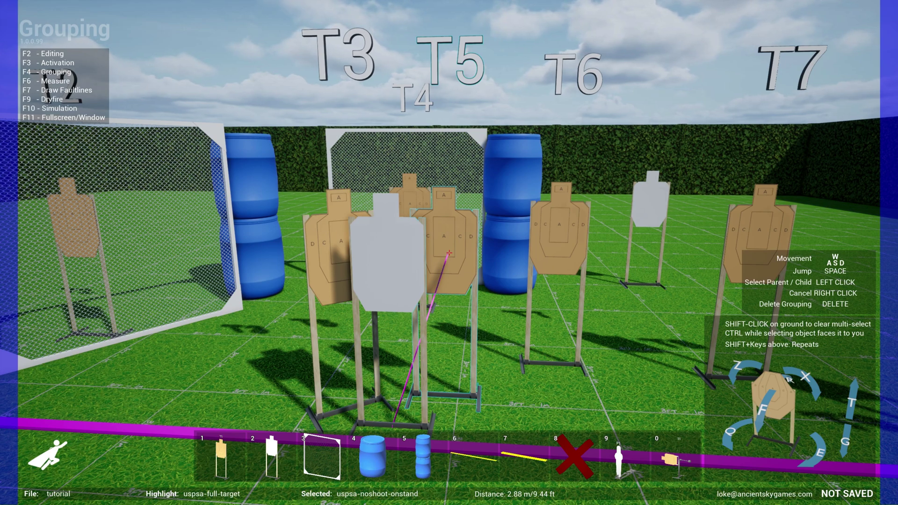
key("w")
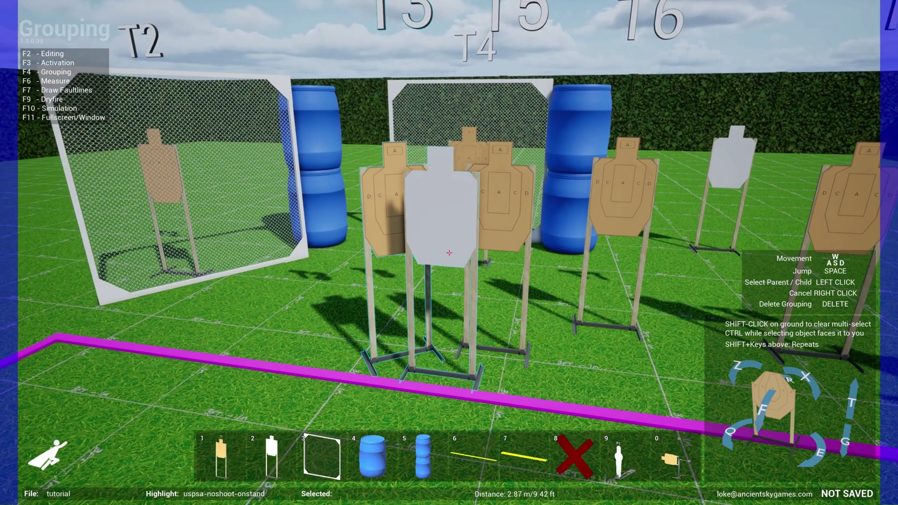
key("s")
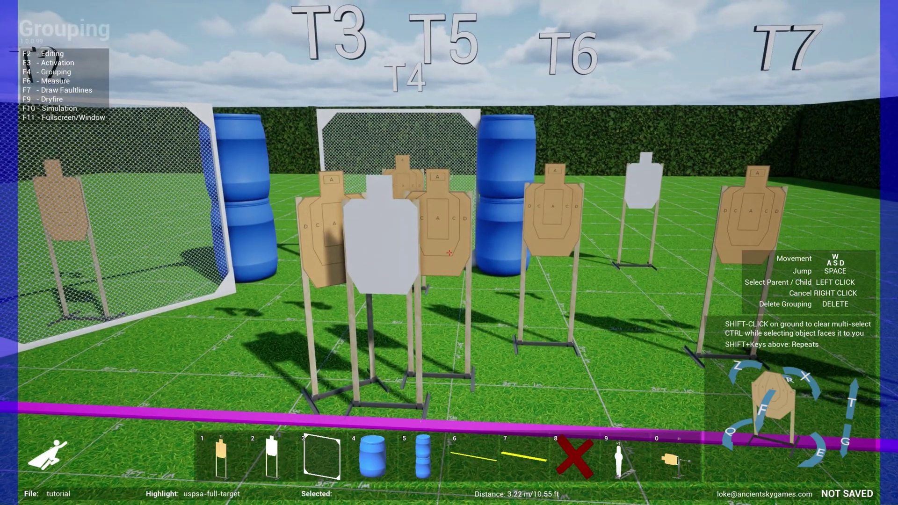
Return to Editing mode, pick up the grouped no-shoot with its linked targets, and set it down by the far fault line
key("F2")
key("w")
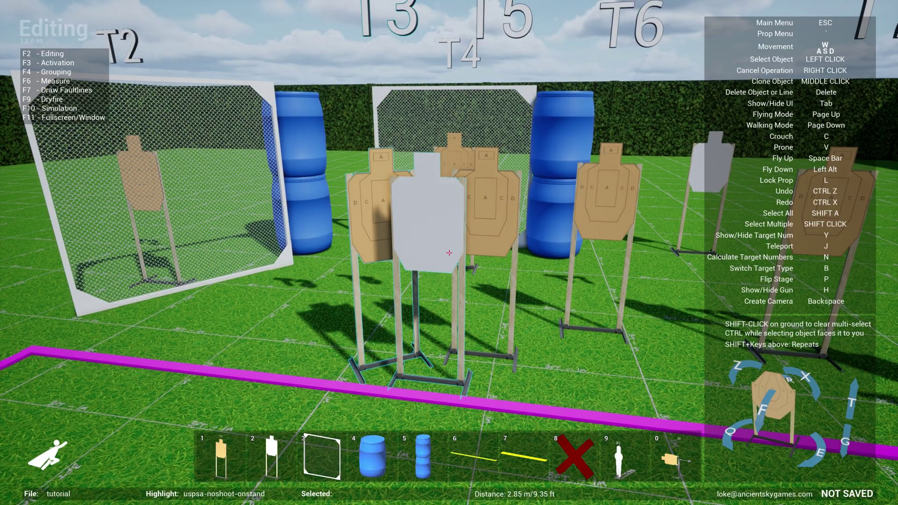
left_click(448, 252)
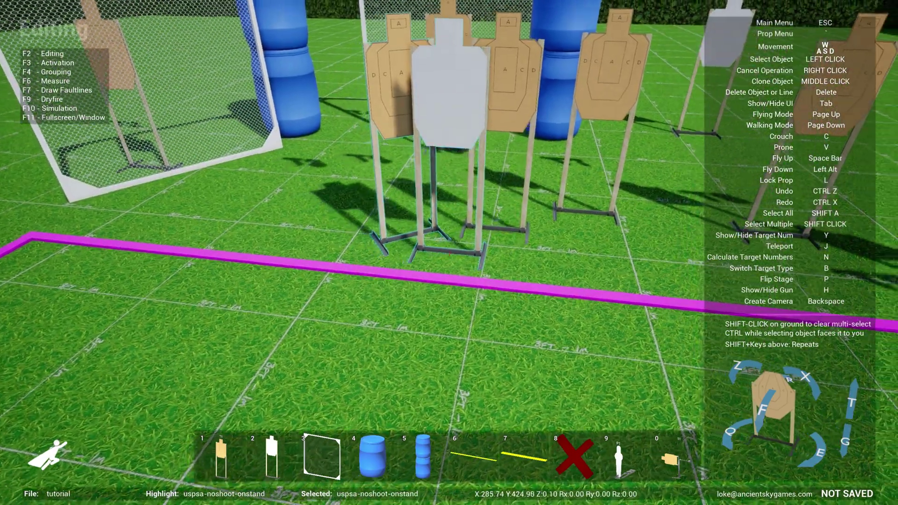
key("w")
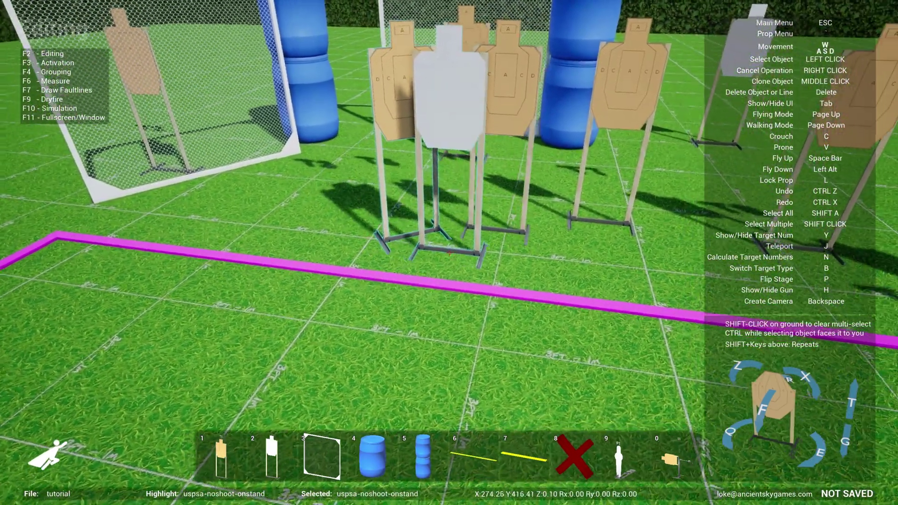
left_click(449, 253)
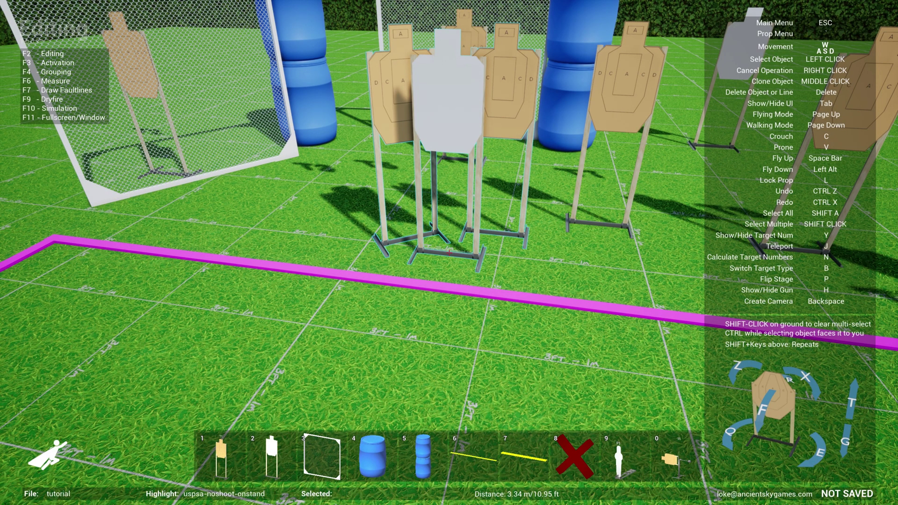
Clone the no-shoot group and place the copy behind T7 and T8 at about X 710, Y 273, rotated 30° around Z
middle_click(448, 253)
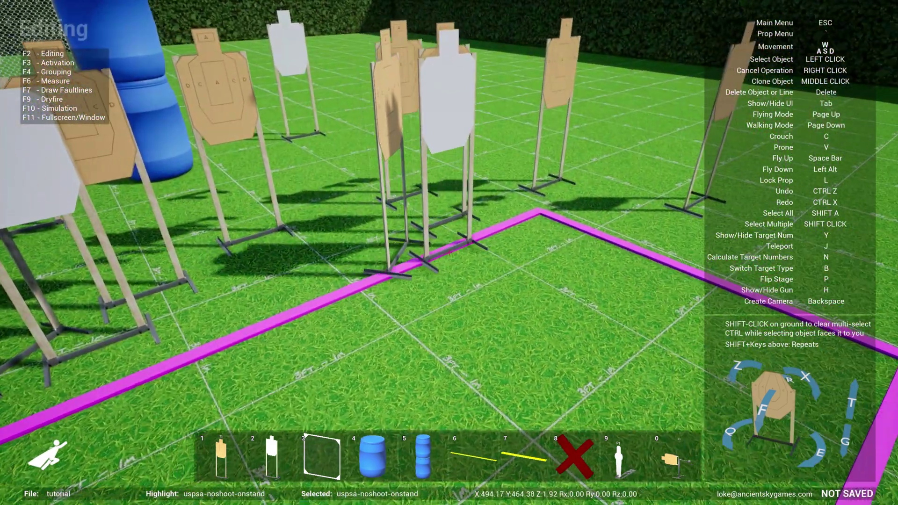
key("w")
key("w")
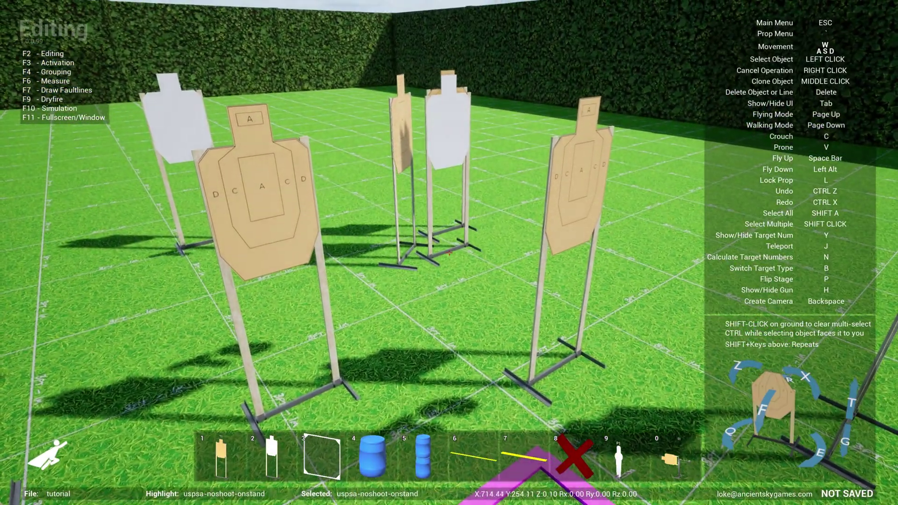
key("e")
key("q")
key("a")
key("d")
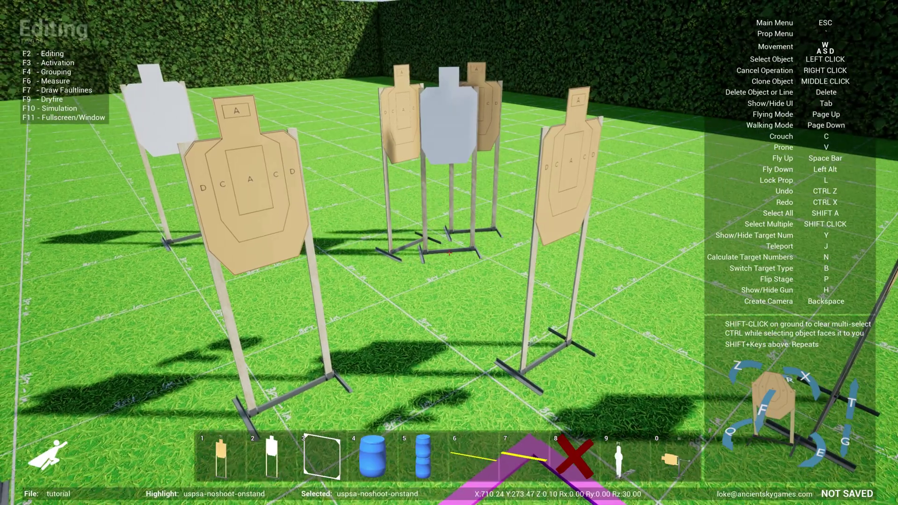
key("s")
key("s")
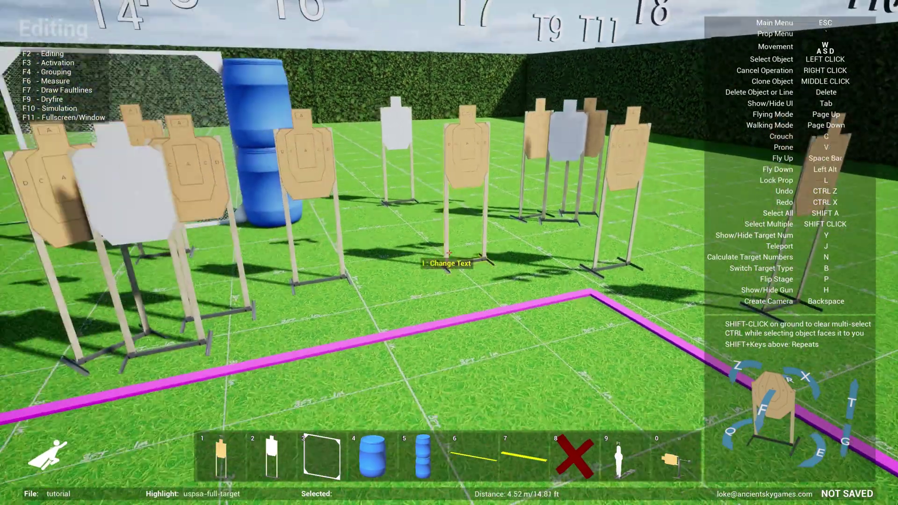
In Measure mode, measure the near side of the magenta fault-line rectangle from corner to corner
key("d")
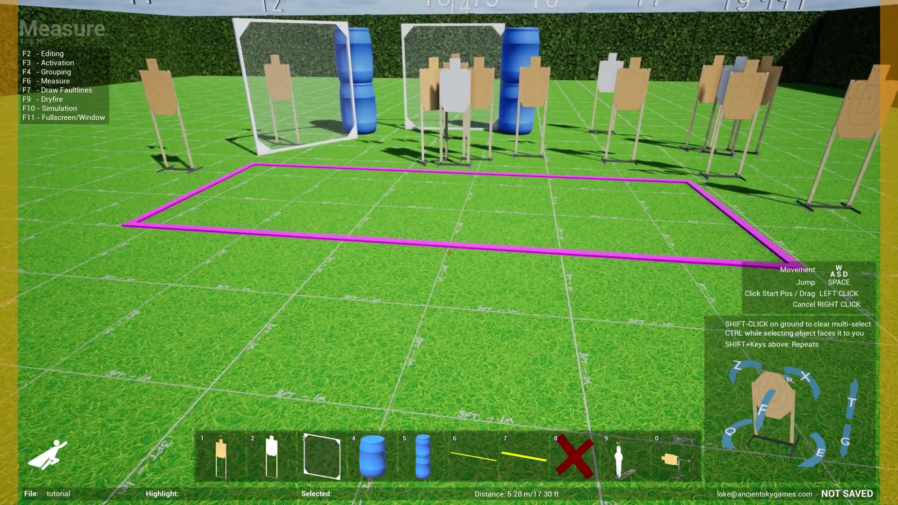
key("a")
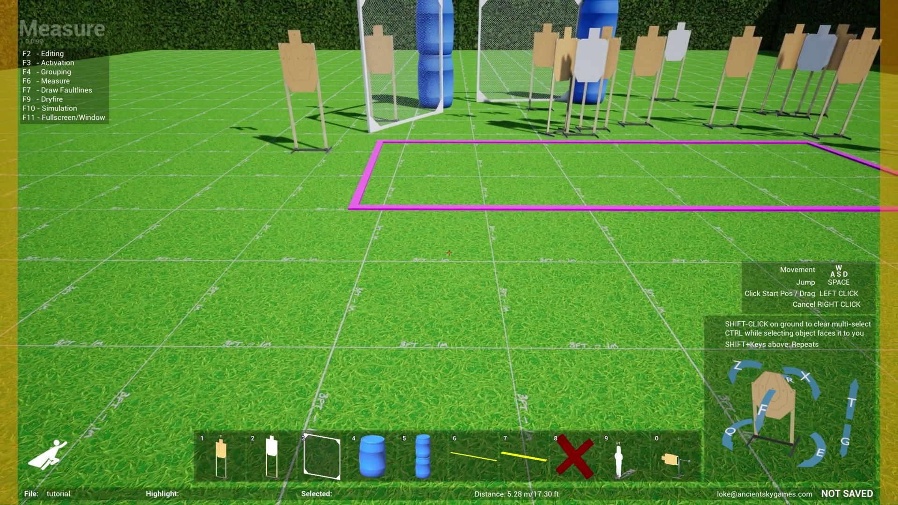
mouse_move(450, 253)
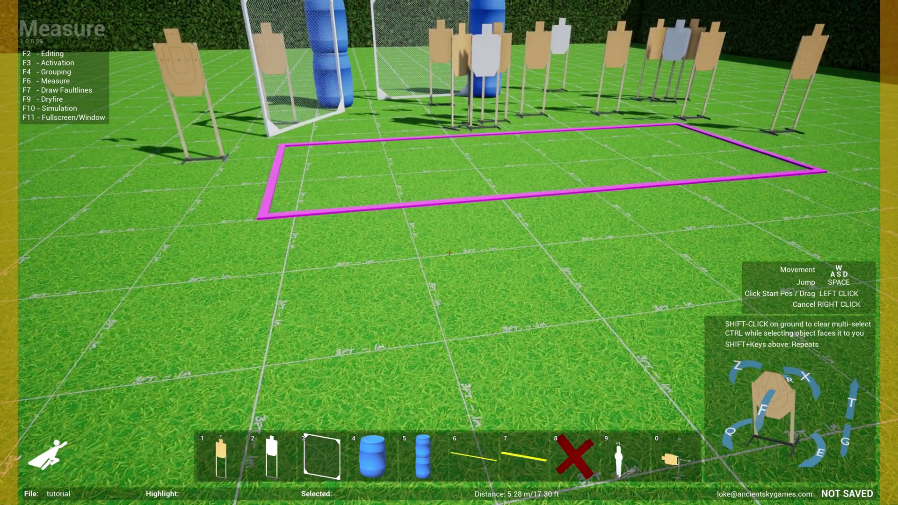
key("s")
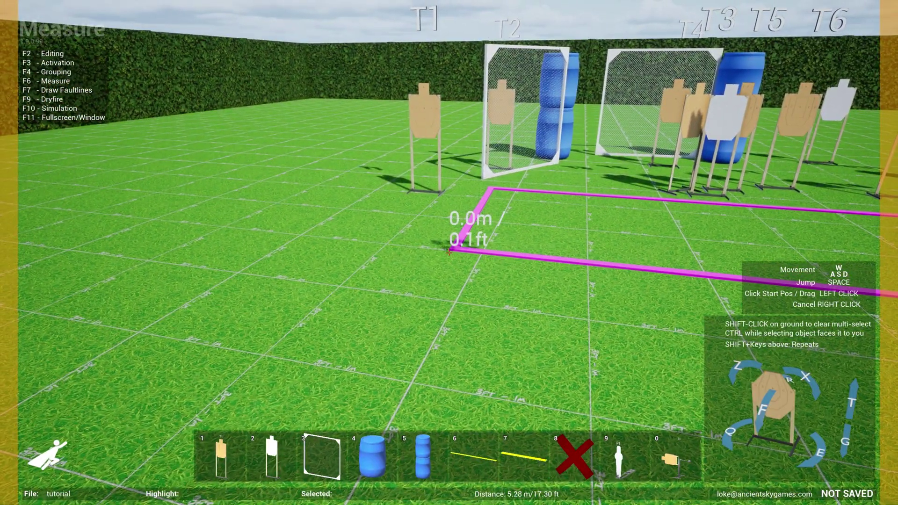
left_click_drag(449, 253, 449, 253)
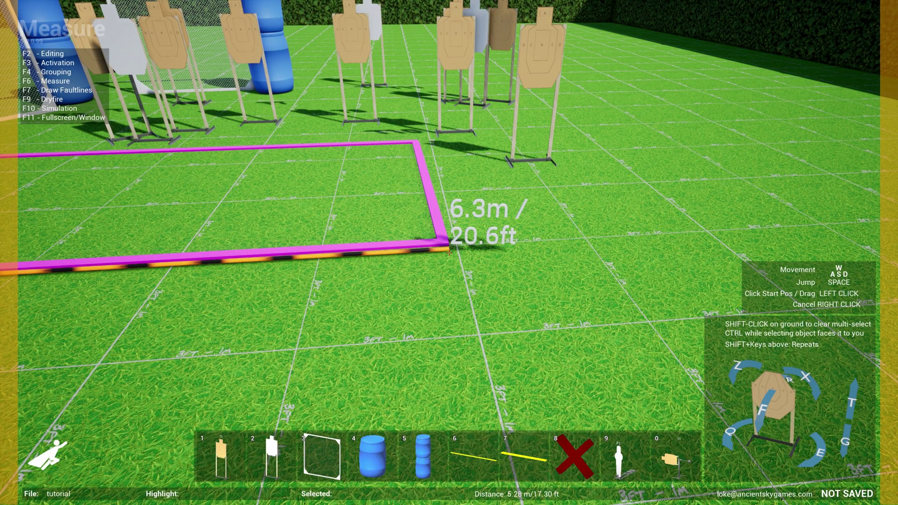
Try another measurement on the open grass, and survey the whole stage from above
key("a")
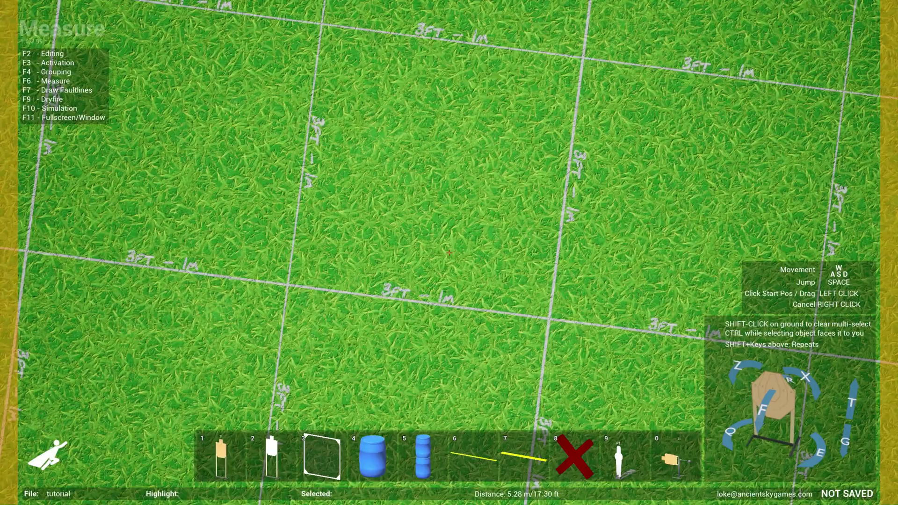
left_click_drag(449, 253, 448, 253)
key("s")
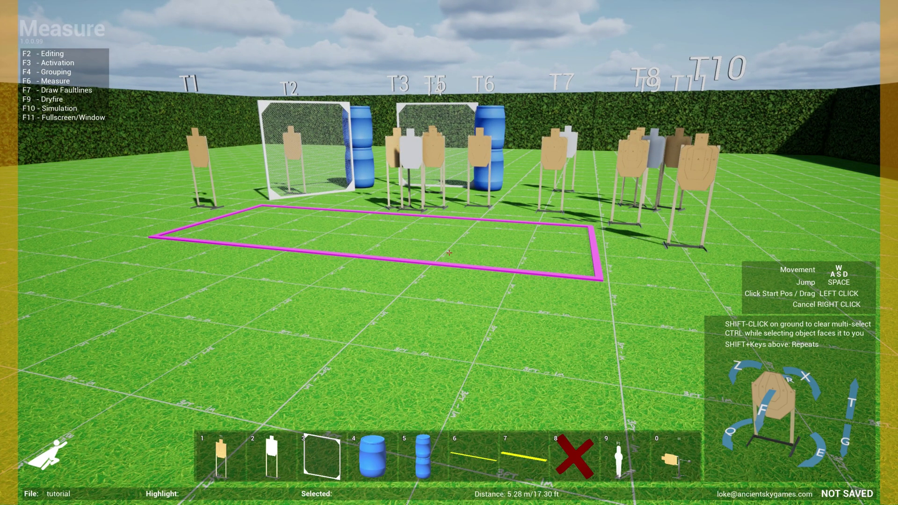
key("space")
key("s")
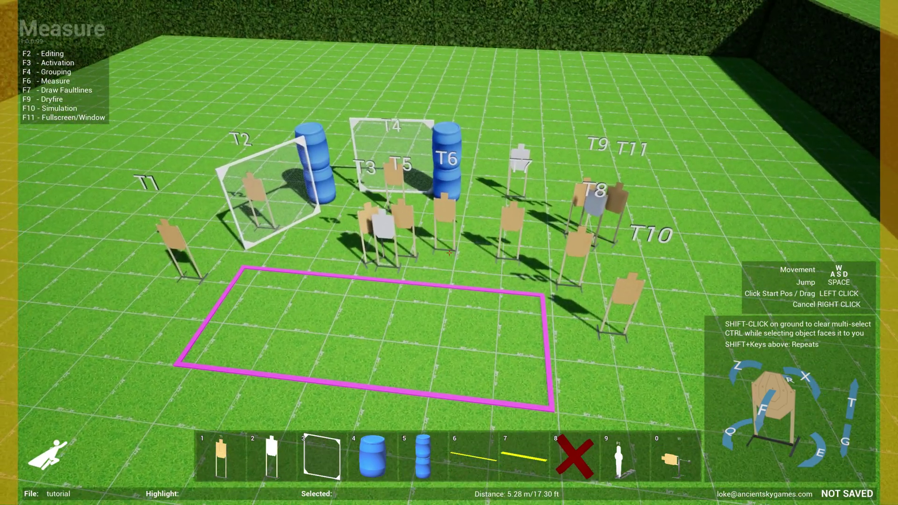
Switch to Draw Faultlines mode and survey the open grass in front of the magenta fault-line rectangle
left_click_drag(448, 252, 449, 252)
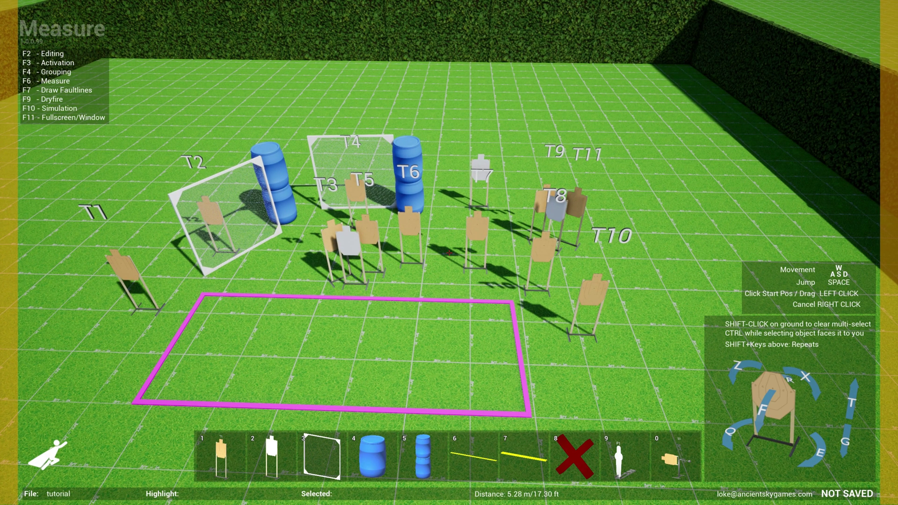
key("w")
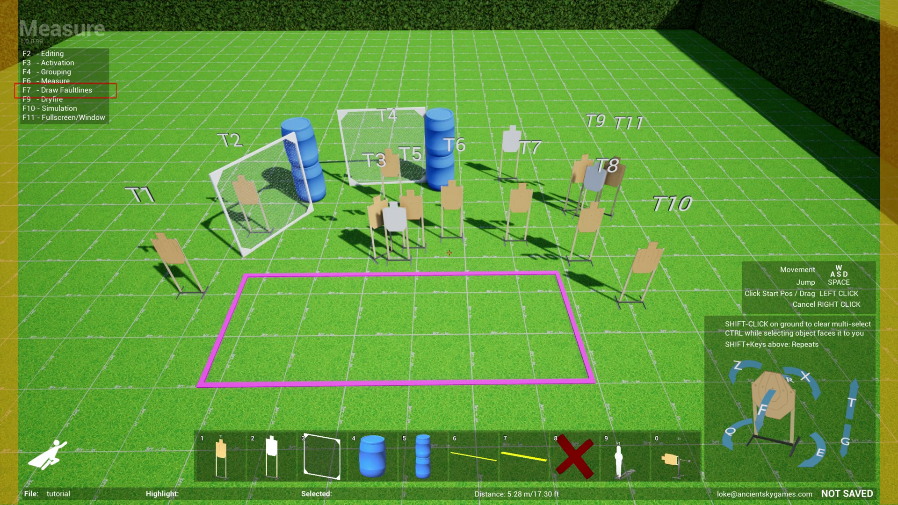
key("F7")
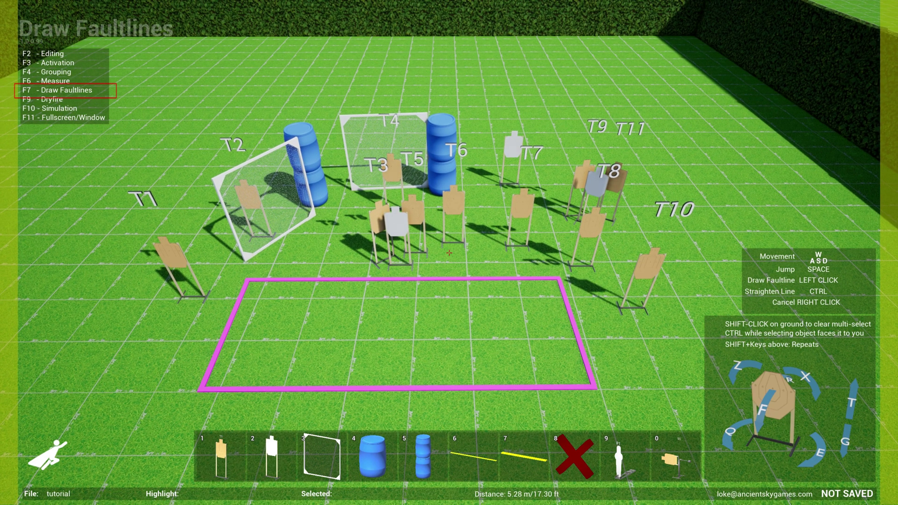
key("s")
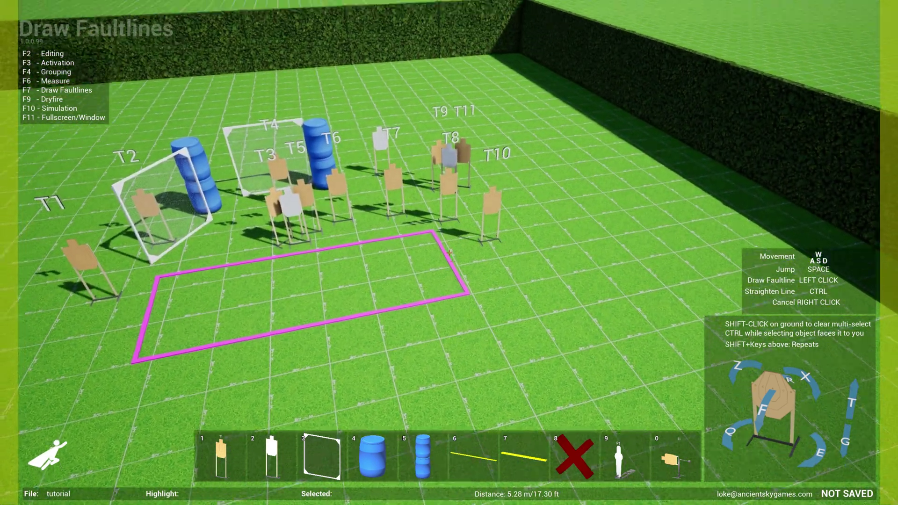
key("a")
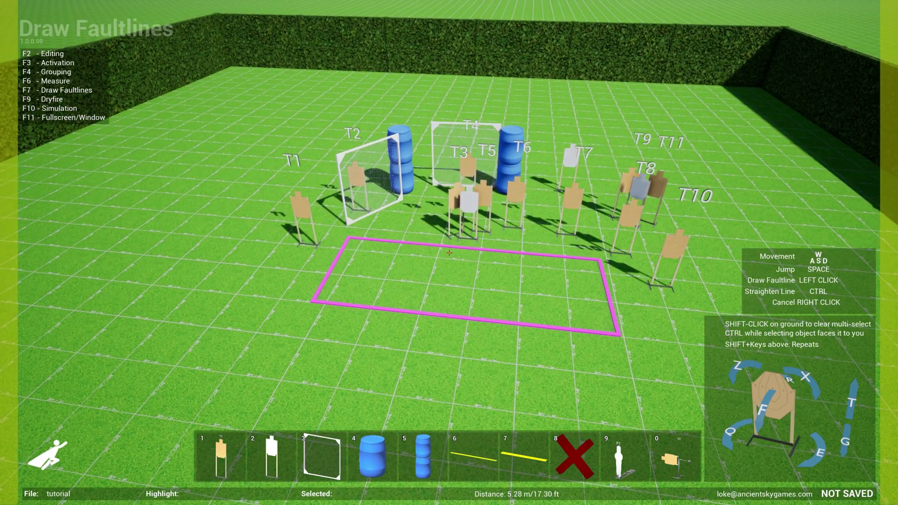
key("d")
key("a")
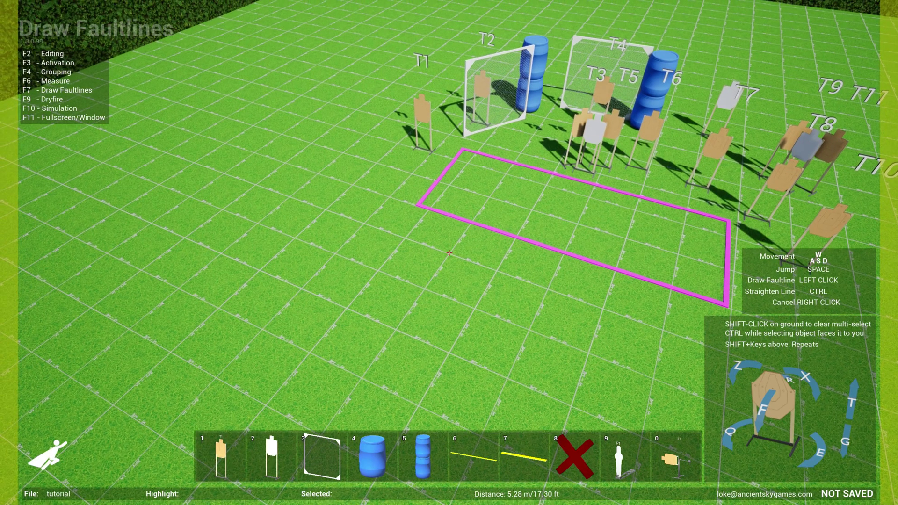
key("d")
key("a")
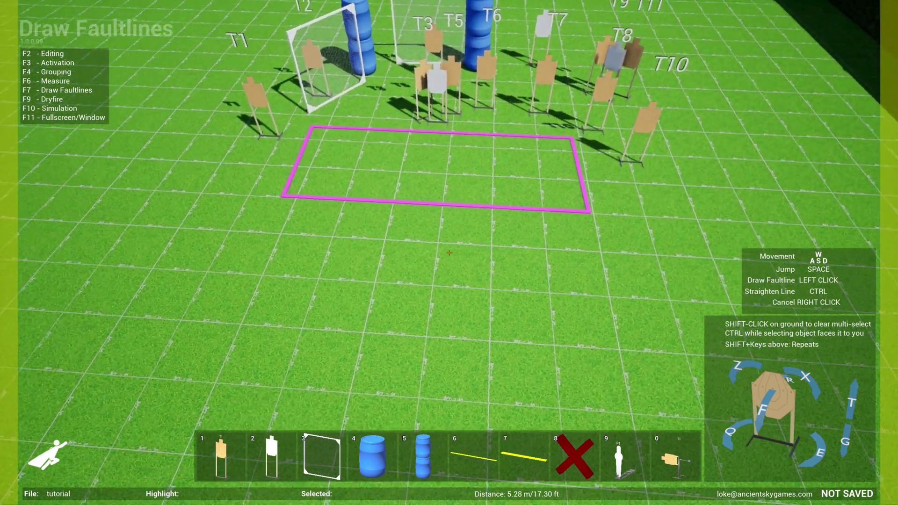
key("a")
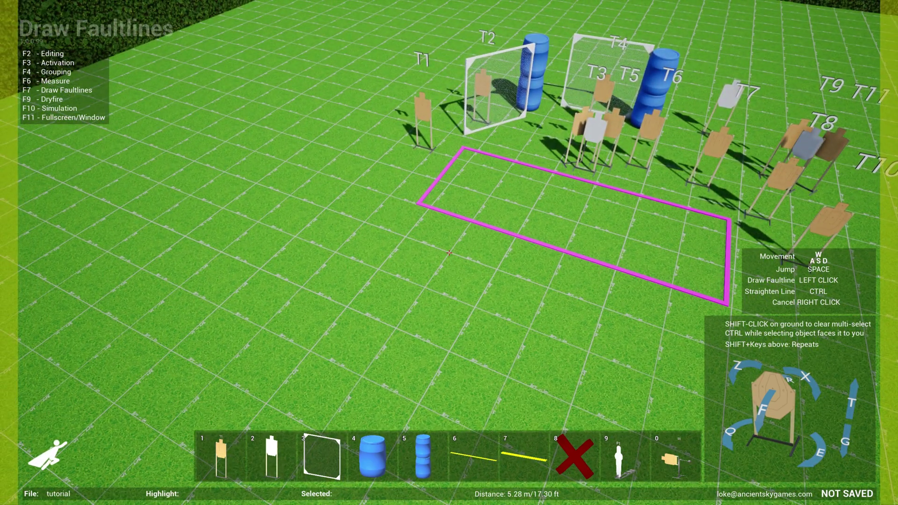
Draw a single yellow fault line on the grass, parallel to the near side of the magenta rectangle
left_click(449, 253)
key("d")
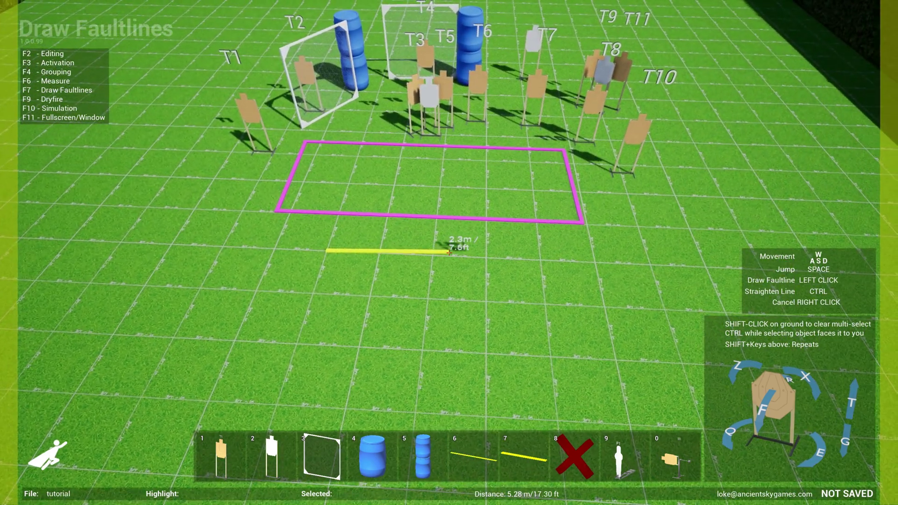
key("d")
key("d")
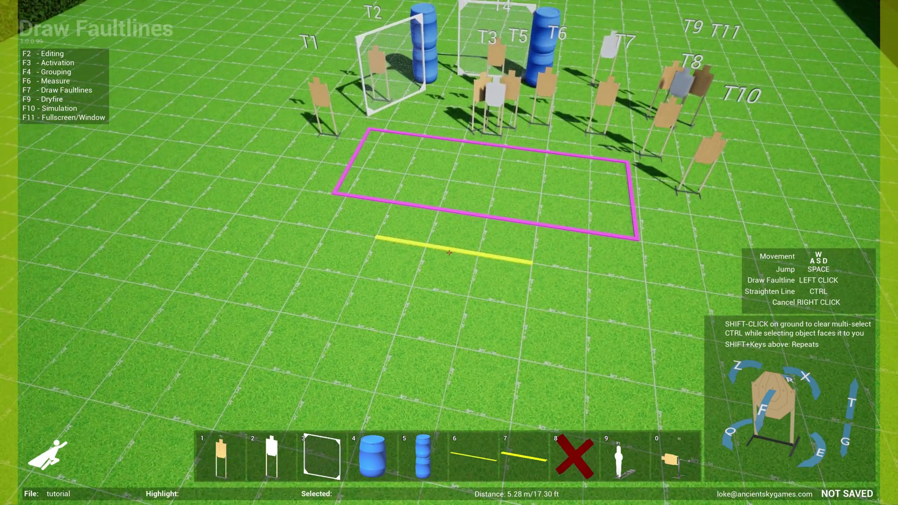
Draw a closed triangle of fault lines in front of the single line, with a straightened first side and a closing side about 5.0 m long
key("w")
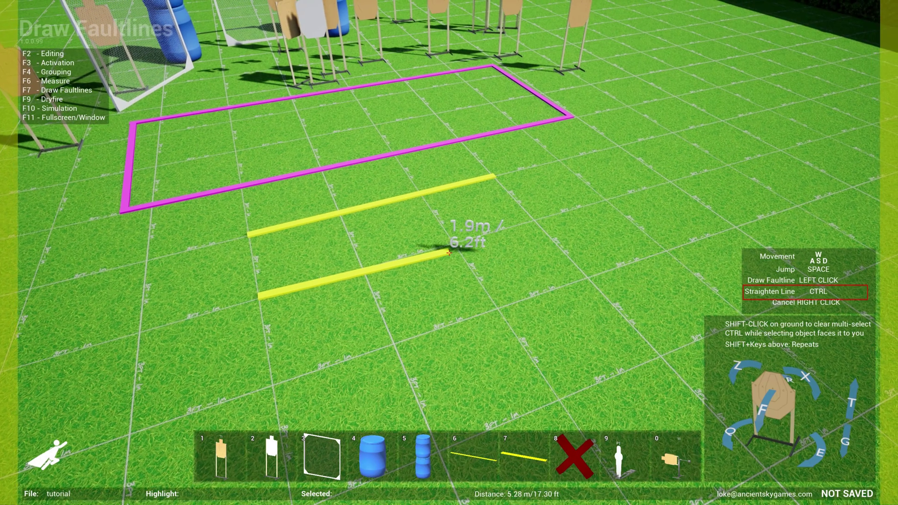
key("ctrl")
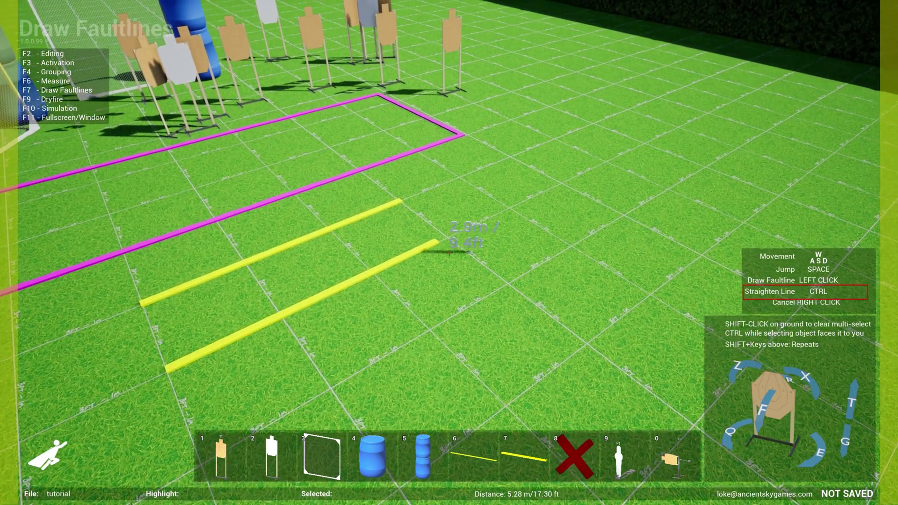
key("w")
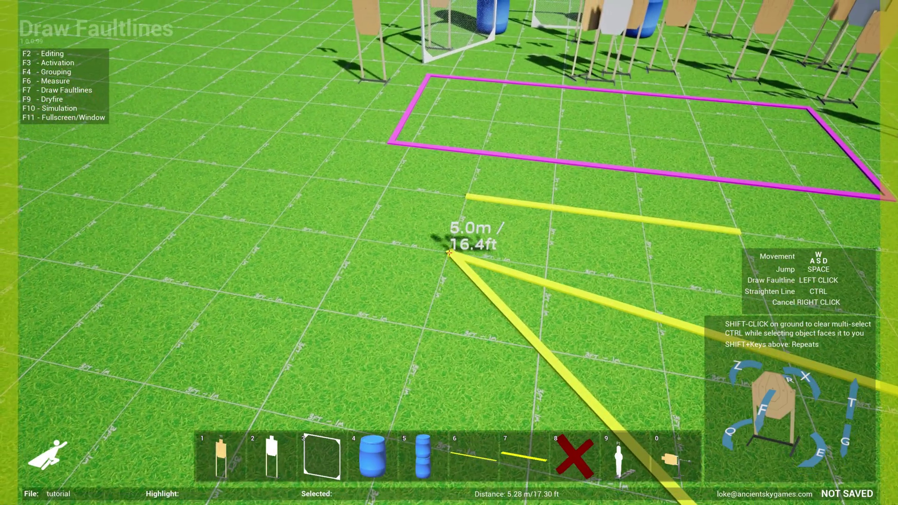
left_click(449, 254)
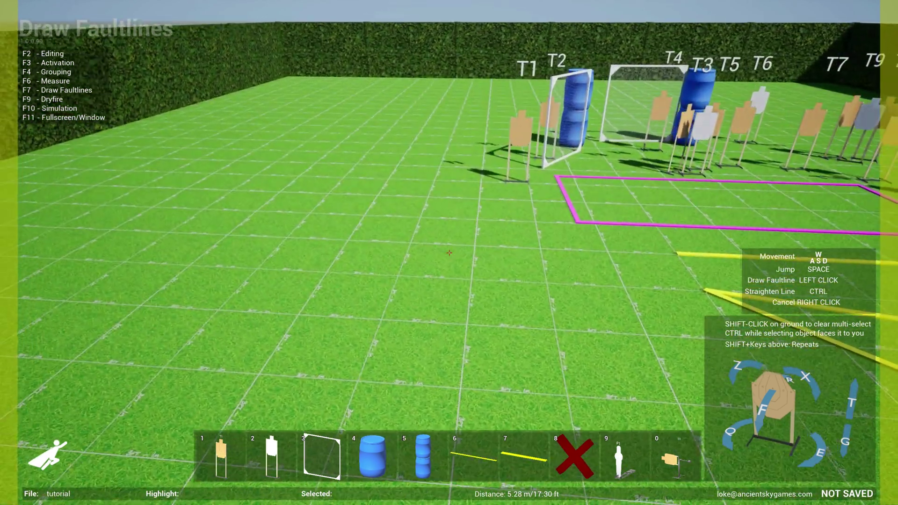
Draw a rectangular fault-line box on the open grass beside the triangle, on the T1 side of the stage
key("a")
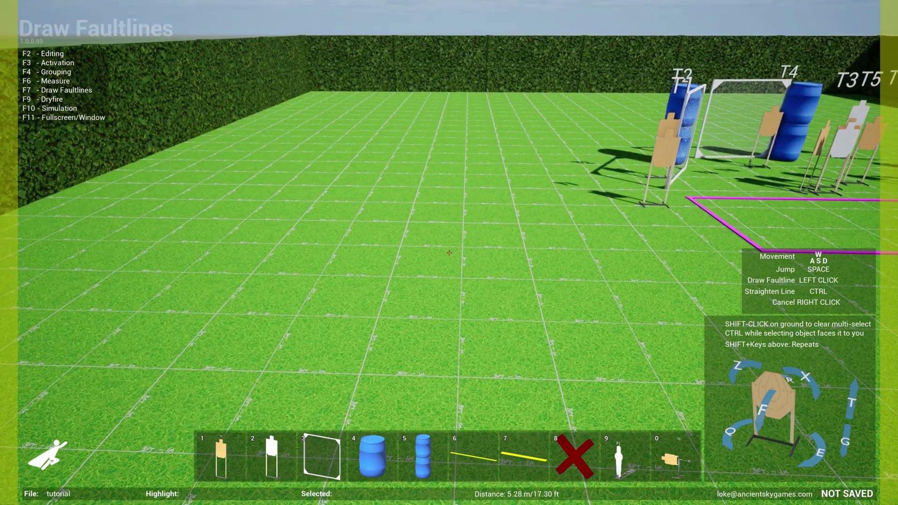
left_click(449, 253)
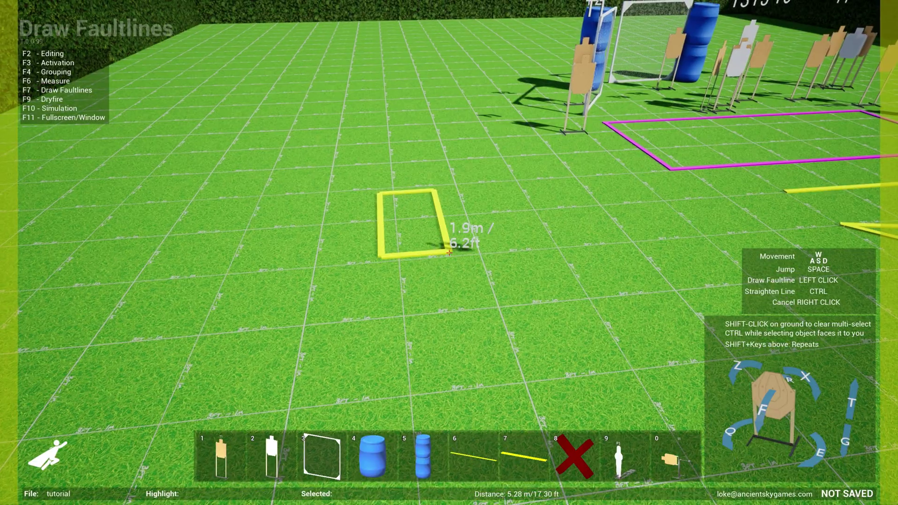
left_click(449, 253)
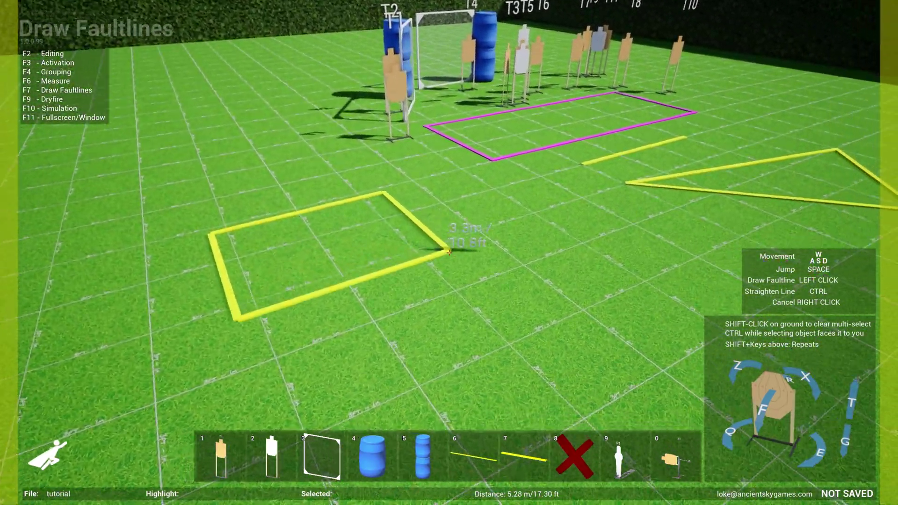
key("w")
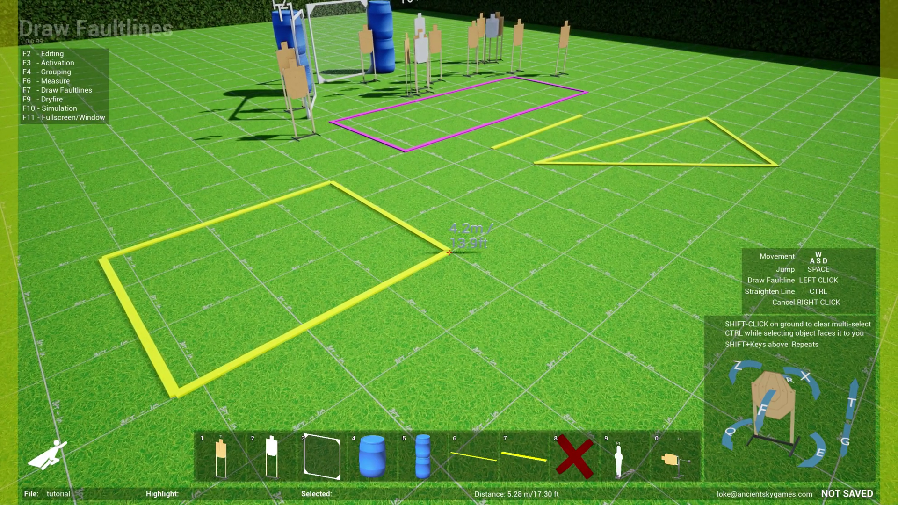
key("s")
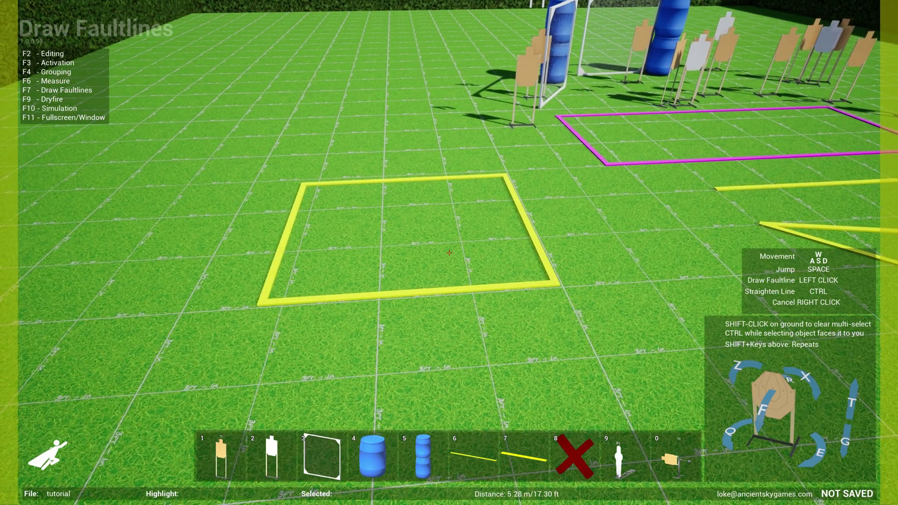
In Editing mode, pick up the yellow fault-line box, rotate it to -62° around Z, and place it at about X -352, Y 855
key("F2")
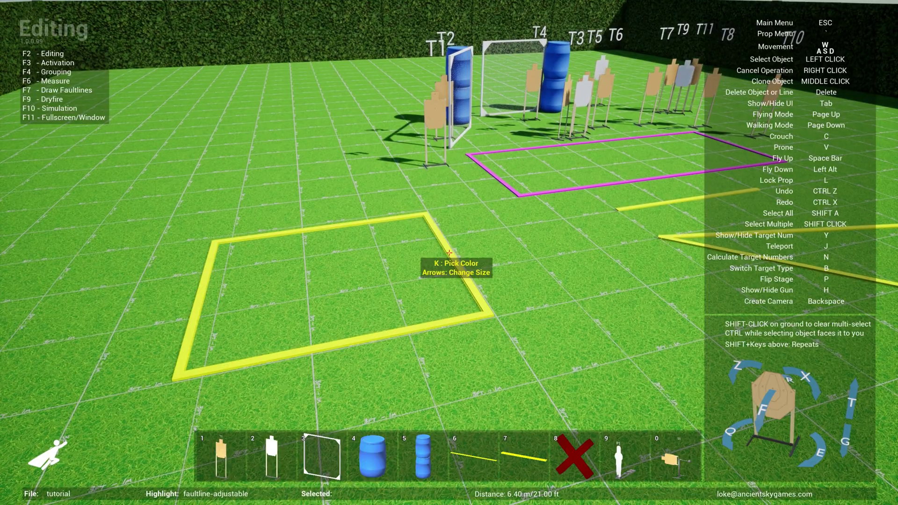
left_click(449, 252)
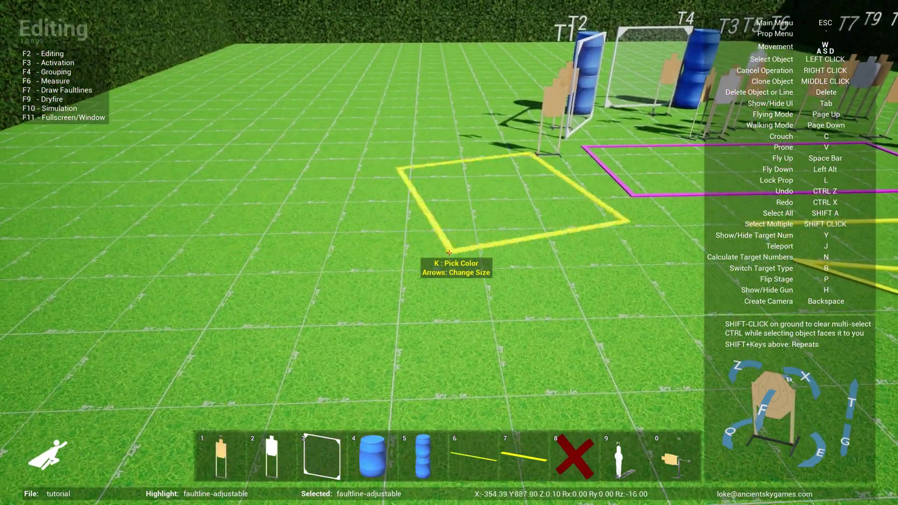
key("q")
key("e")
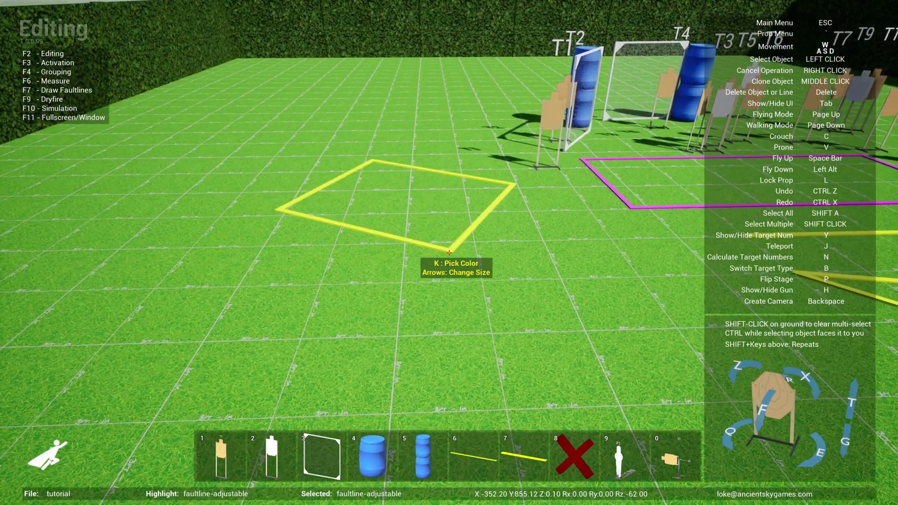
left_click(449, 253)
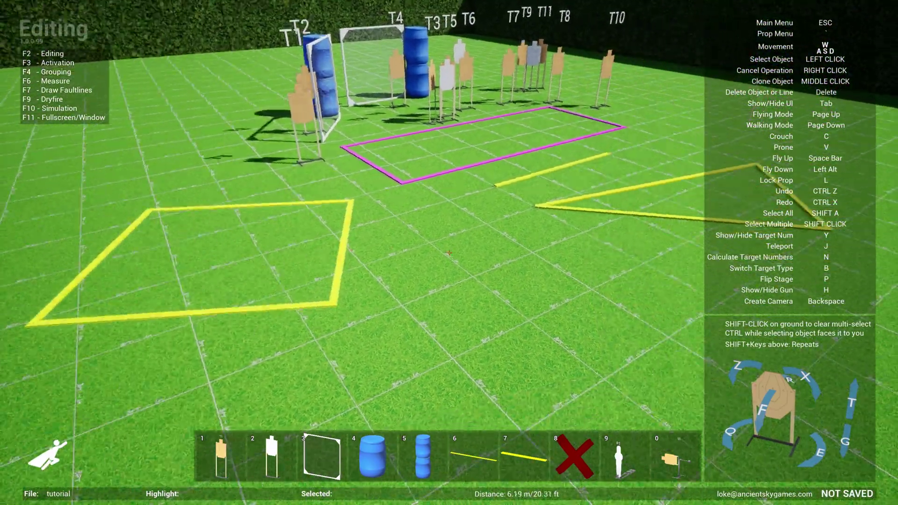
key("a")
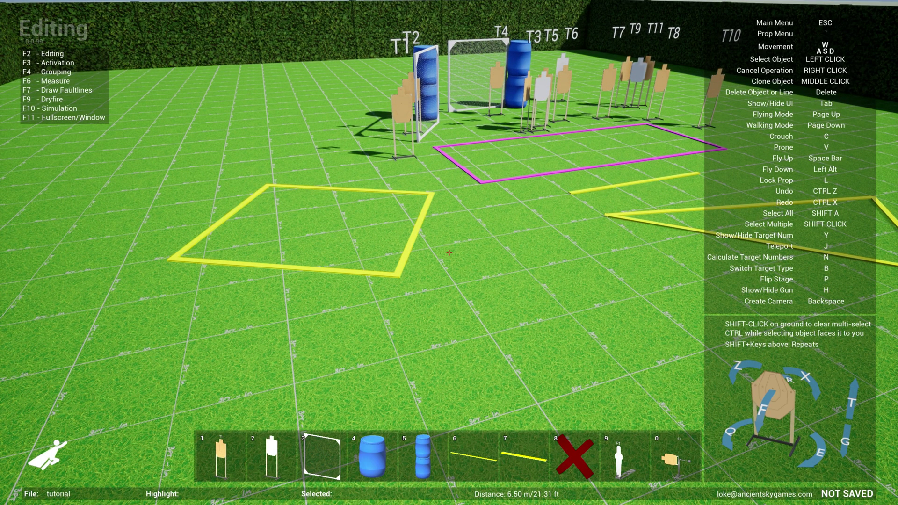
key("d")
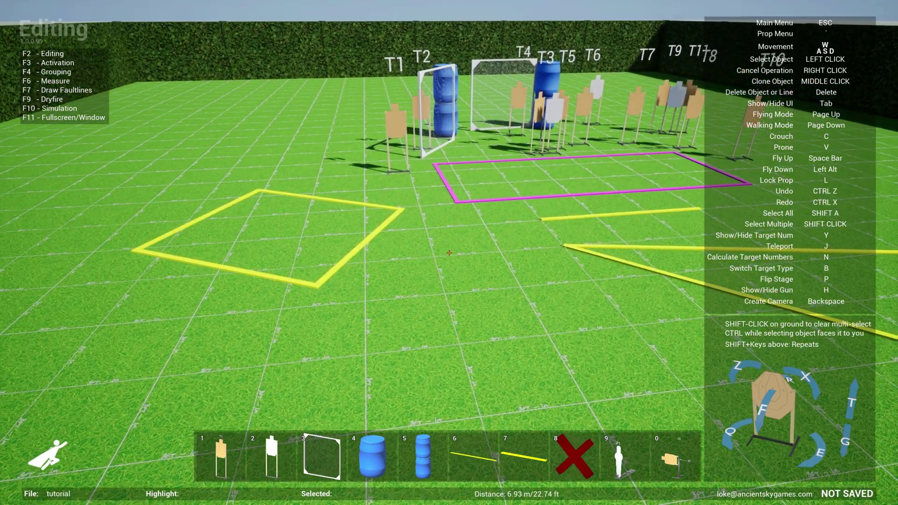